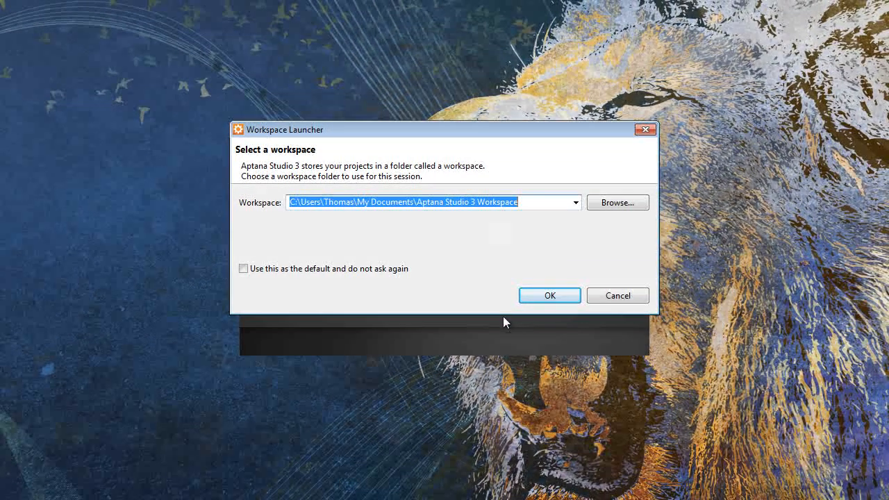
- Accept the proposed workspace folder and create a new PHP project named test3 in the default location
{"action": "left_click", "coordinate": [556, 302]}
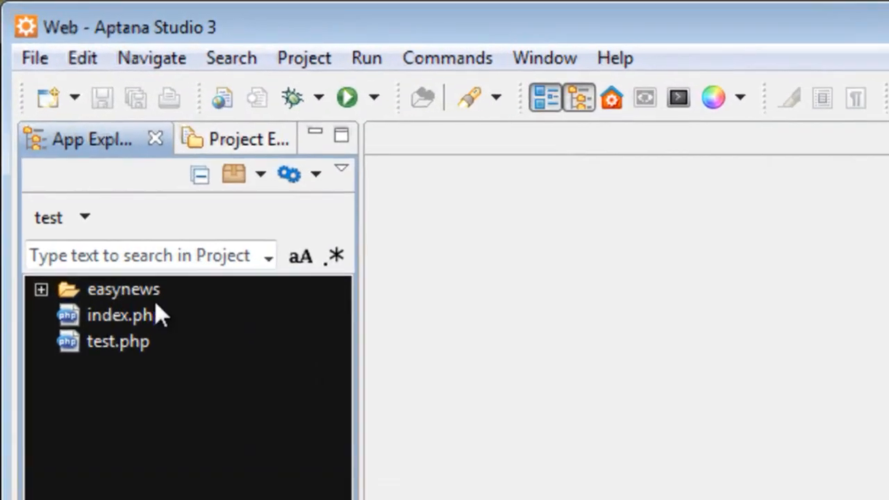
{"action": "left_click", "coordinate": [74, 97]}
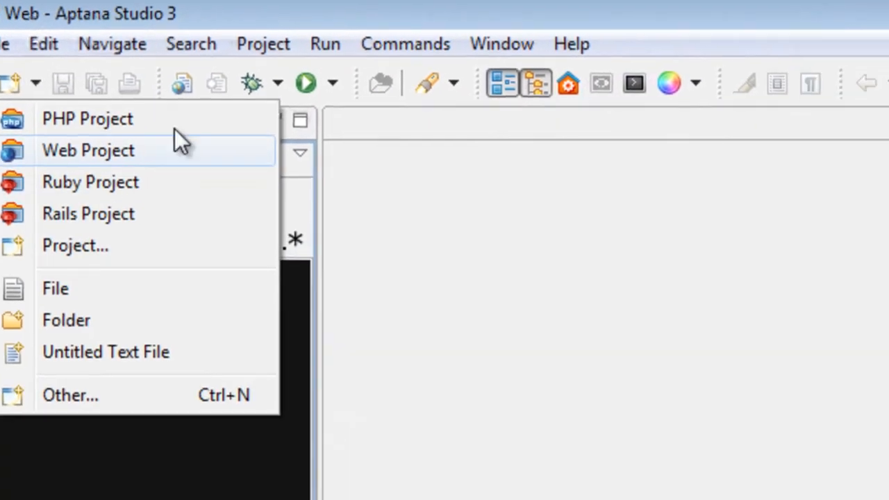
{"action": "left_click", "coordinate": [174, 120]}
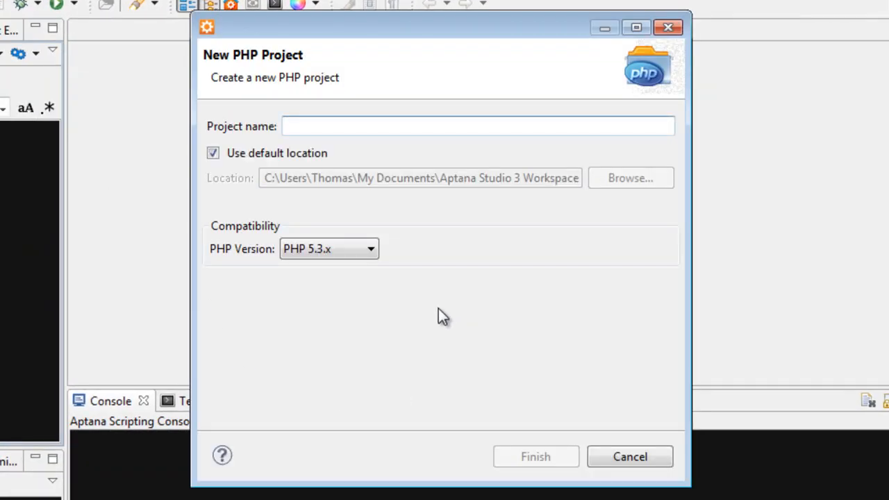
{"action": "type", "text": "test3"}
{"action": "key", "text": "Return"}
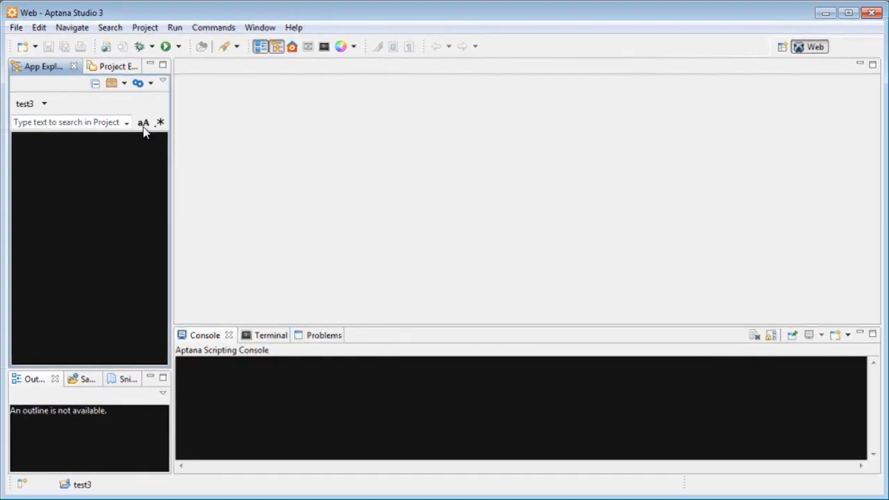
- Create index.html in the test3 project from the HTML 5 template and look through its generated code
{"action": "right_click", "coordinate": [21, 218]}
{"action": "mouse_move", "coordinate": [266, 238]}
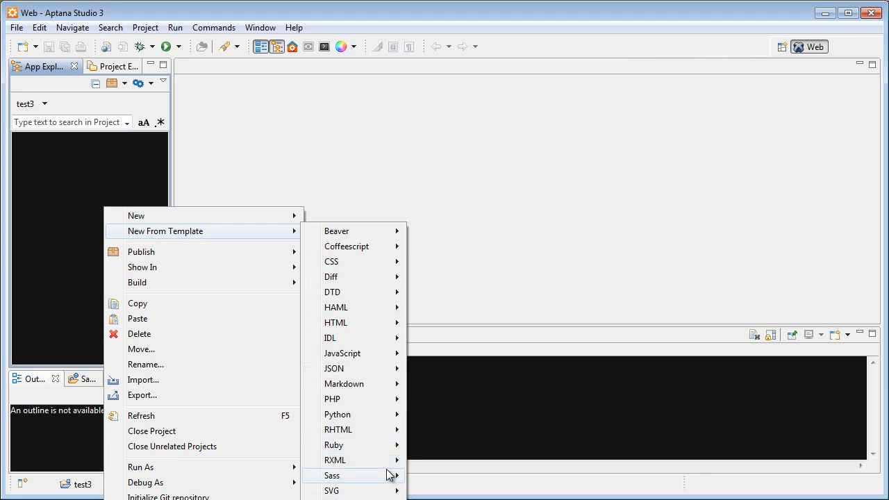
{"action": "mouse_move", "coordinate": [392, 461]}
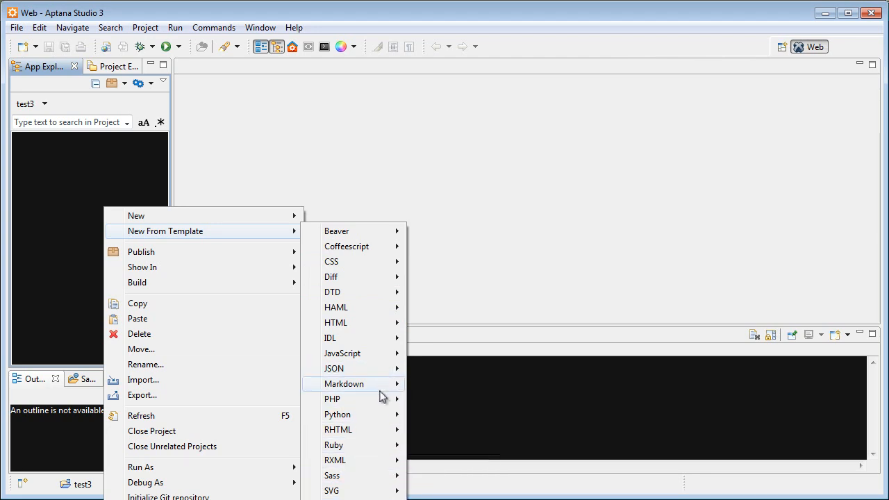
{"action": "mouse_move", "coordinate": [369, 325]}
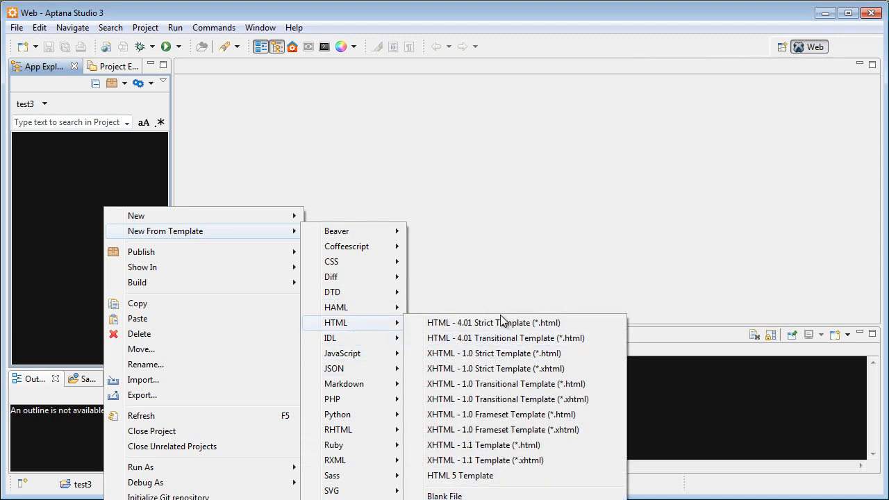
{"action": "left_click", "coordinate": [461, 477]}
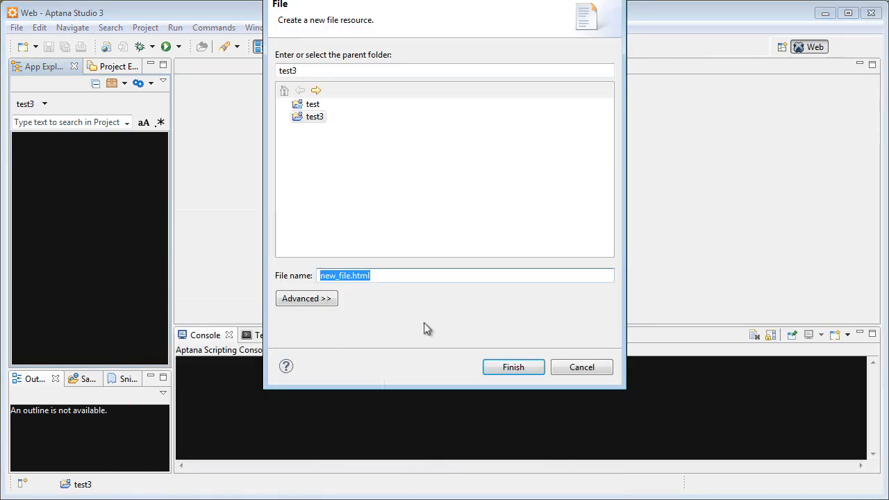
{"action": "type", "text": "index.h"}
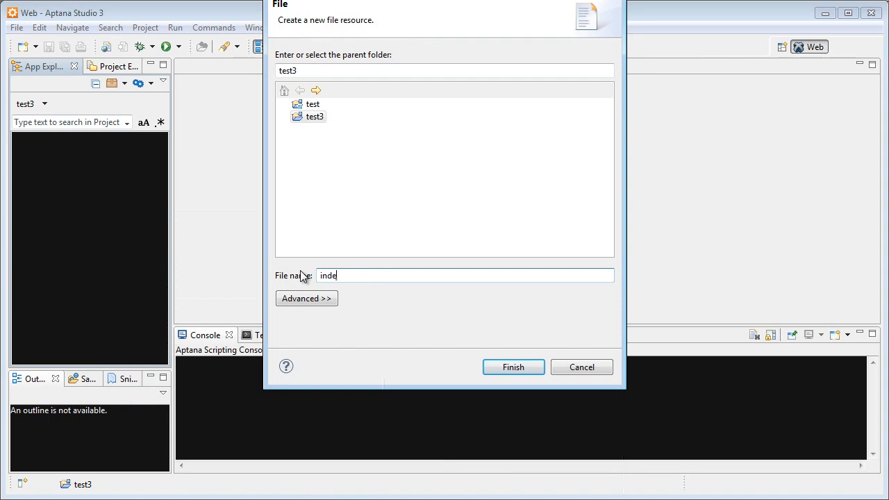
{"action": "key", "text": "alt+f"}
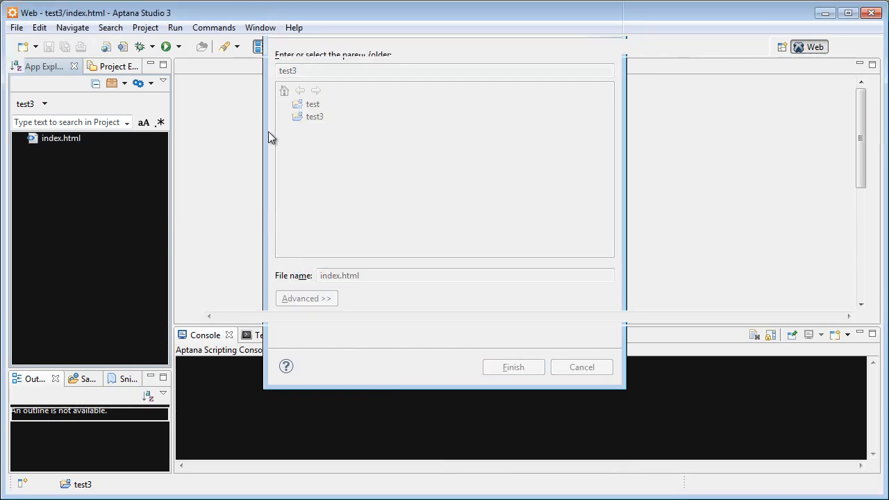
{"action": "scroll", "coordinate": [445, 199], "scroll_direction": "down", "scroll_amount": 4}
{"action": "scroll", "coordinate": [454, 196], "scroll_direction": "up", "scroll_amount": 4}
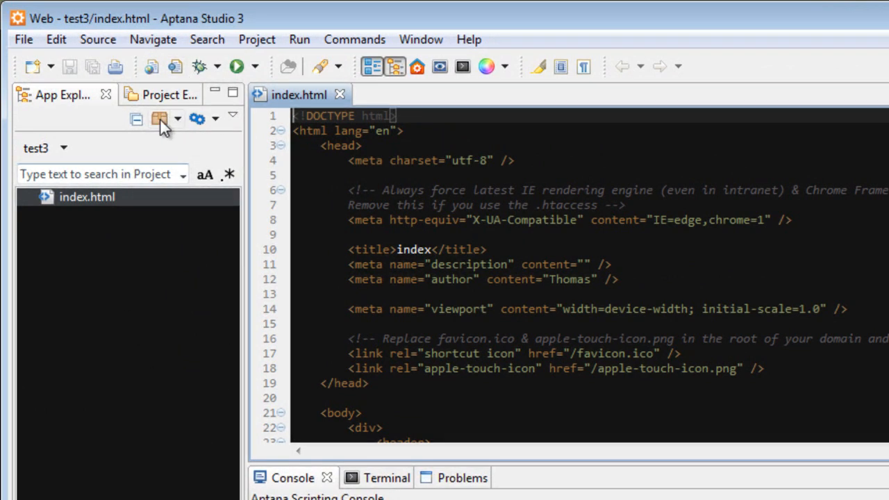
- Start the Web Deployment Wizard for the test3 project and choose FTP/SFTP/FTPS as the deployment provider
{"action": "right_click", "coordinate": [116, 325]}
{"action": "mouse_move", "coordinate": [310, 435]}
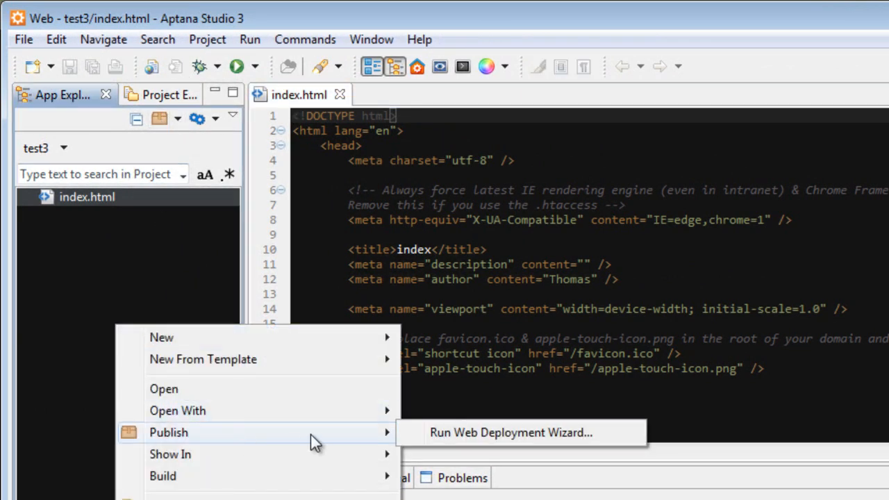
{"action": "left_click", "coordinate": [446, 433]}
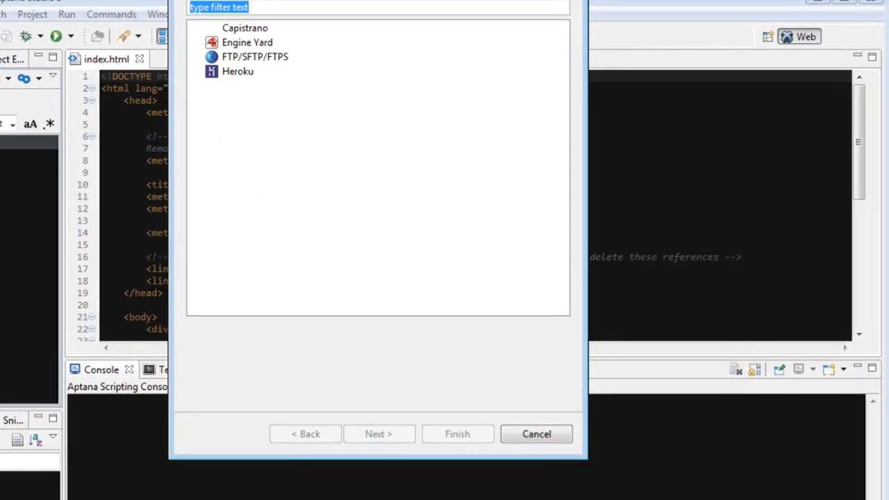
{"action": "left_click_drag", "start_coordinate": [341, 0], "coordinate": [371, 1]}
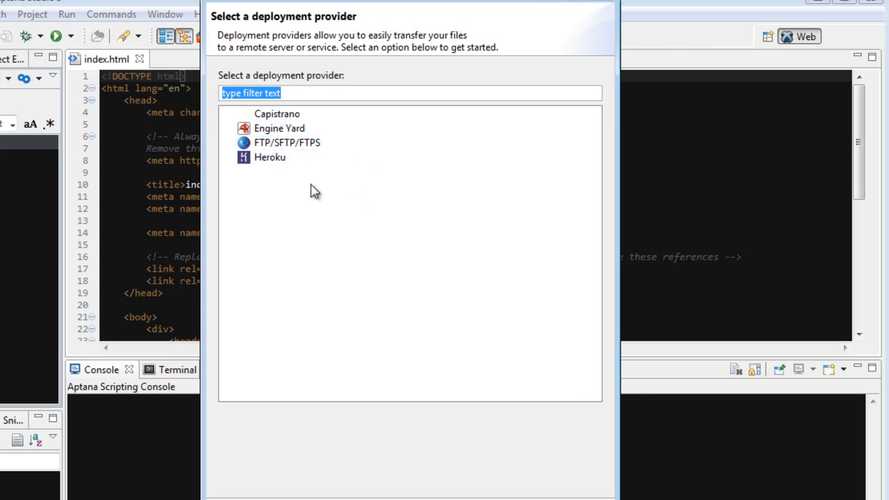
{"action": "left_click", "coordinate": [274, 143]}
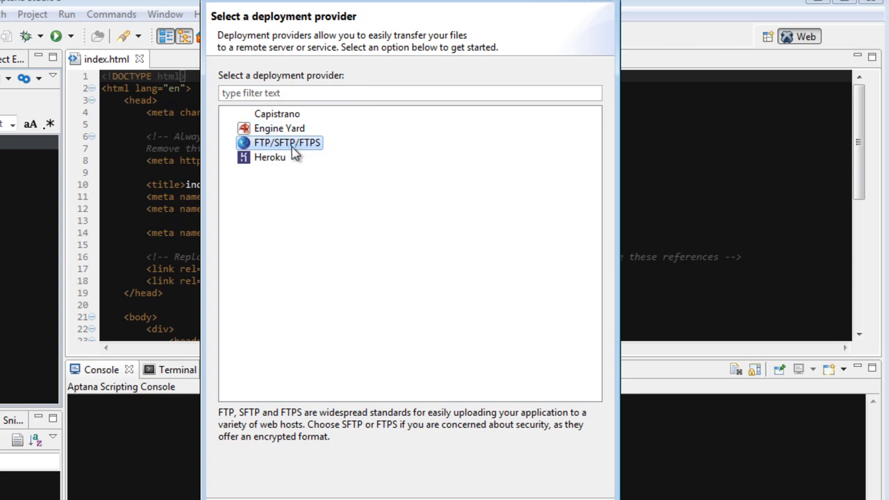
{"action": "left_click", "coordinate": [423, 499]}
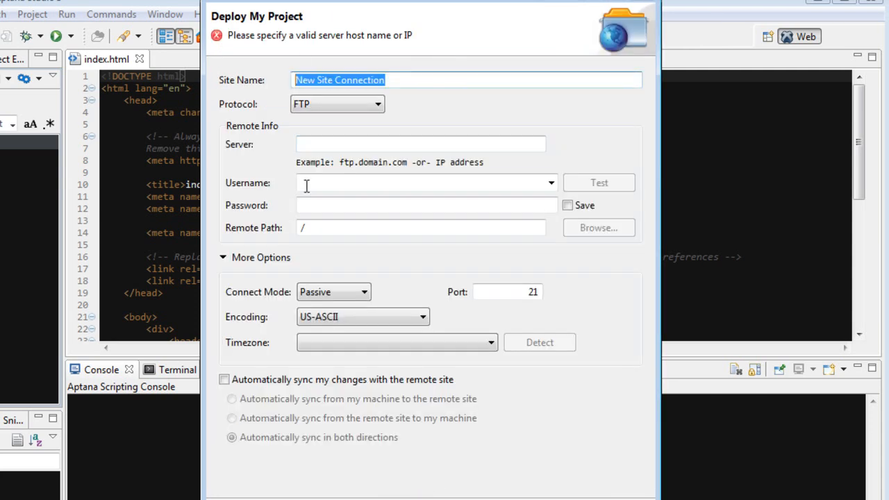
- Name the site "localtest environment" and set its protocol to SFTP
{"action": "key", "text": "BackSpace"}
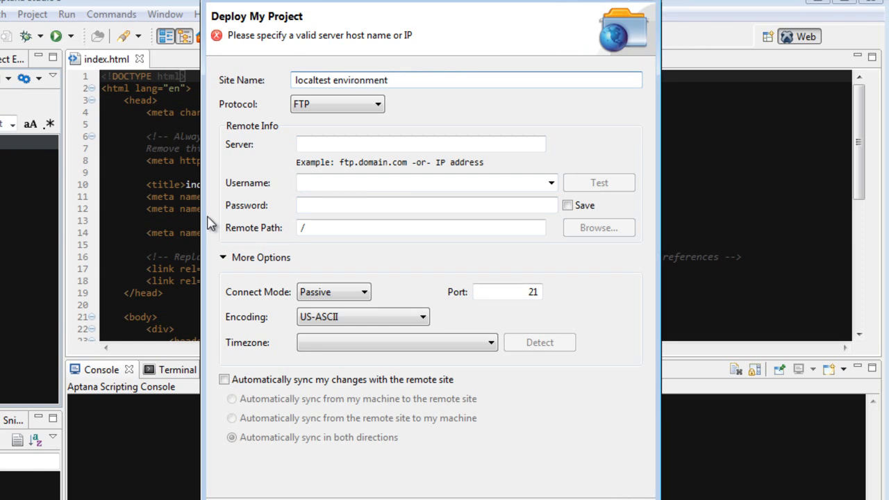
{"action": "left_click", "coordinate": [317, 109]}
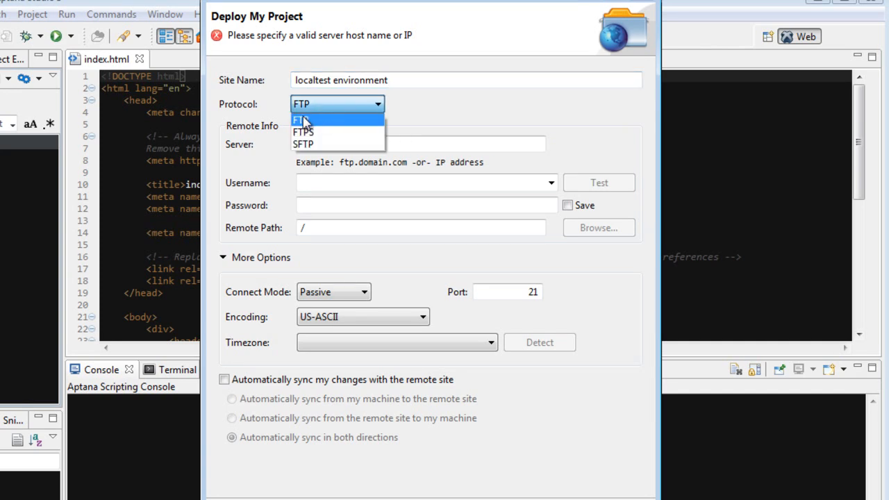
{"action": "left_click", "coordinate": [306, 133]}
{"action": "left_click", "coordinate": [309, 104]}
{"action": "left_click", "coordinate": [327, 144]}
- Set the remote server to 192.168.0.11 and the username to root
{"action": "left_click", "coordinate": [352, 144]}
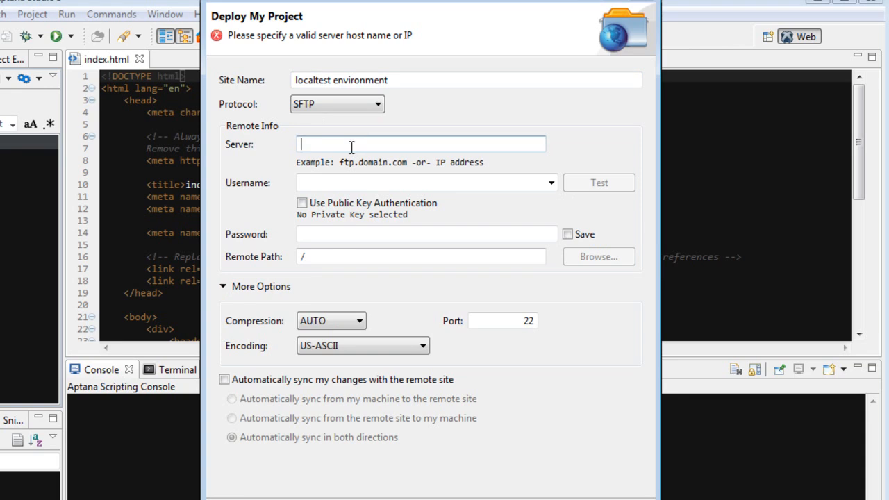
{"action": "type", "text": "192.16"}
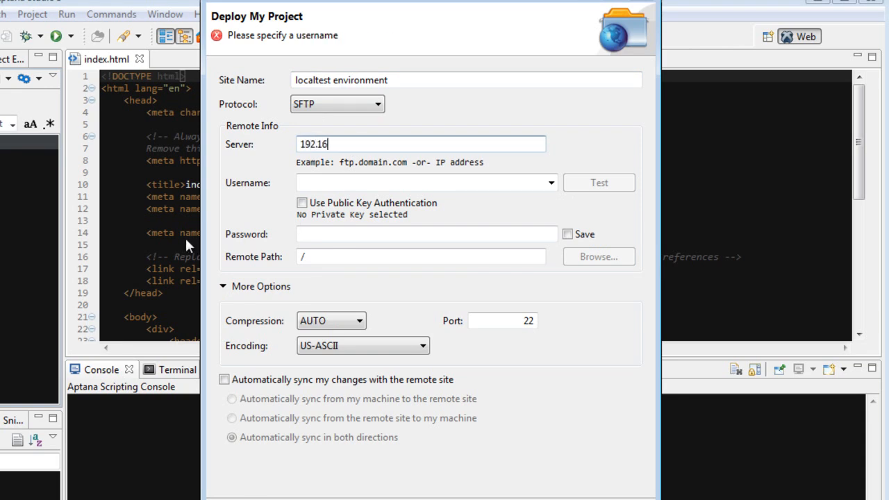
{"action": "type", "text": "8.0.11"}
{"action": "left_click", "coordinate": [439, 183]}
{"action": "type", "text": "root"}
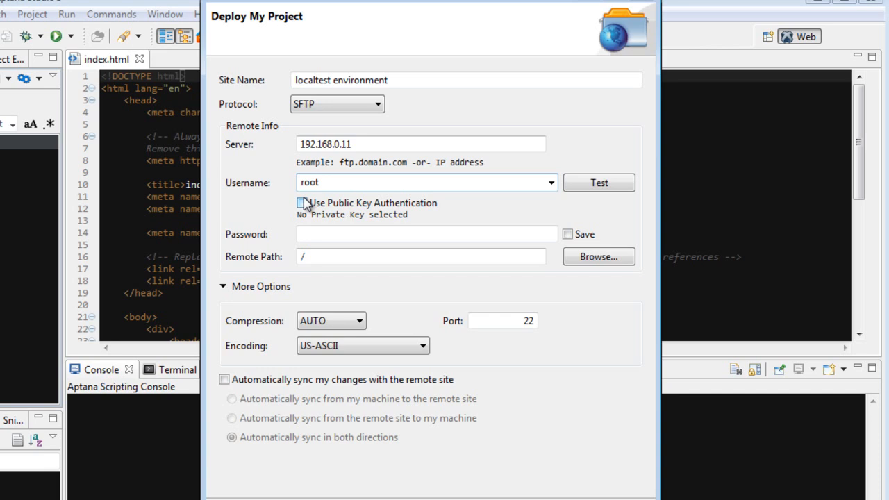
- Enter the account password, test the server connection, and enable saving the password
{"action": "left_click", "coordinate": [341, 234]}
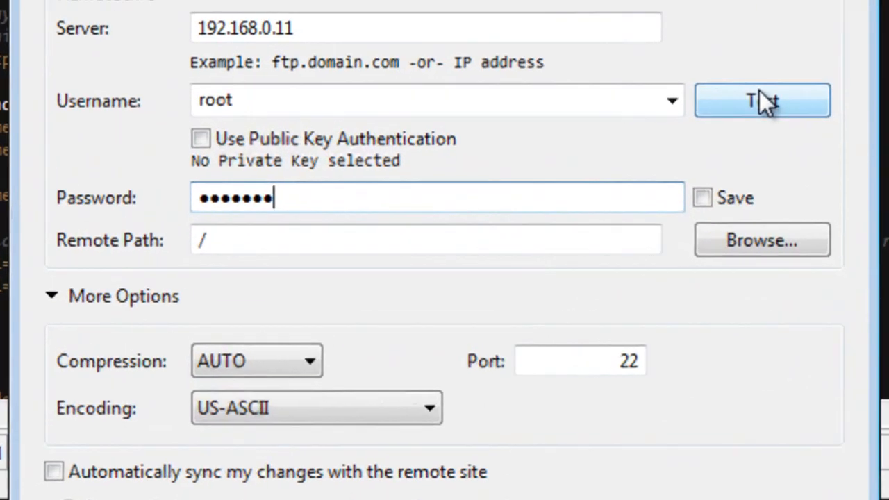
{"action": "left_click", "coordinate": [605, 182]}
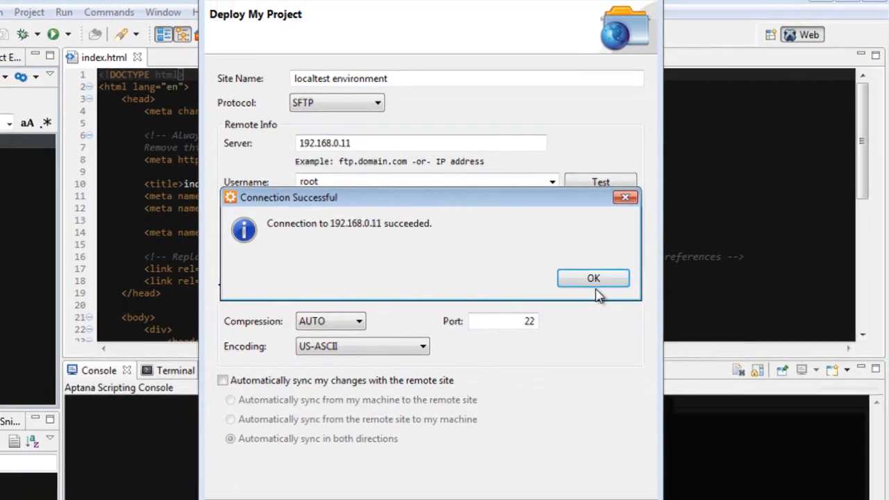
{"action": "left_click", "coordinate": [753, 285]}
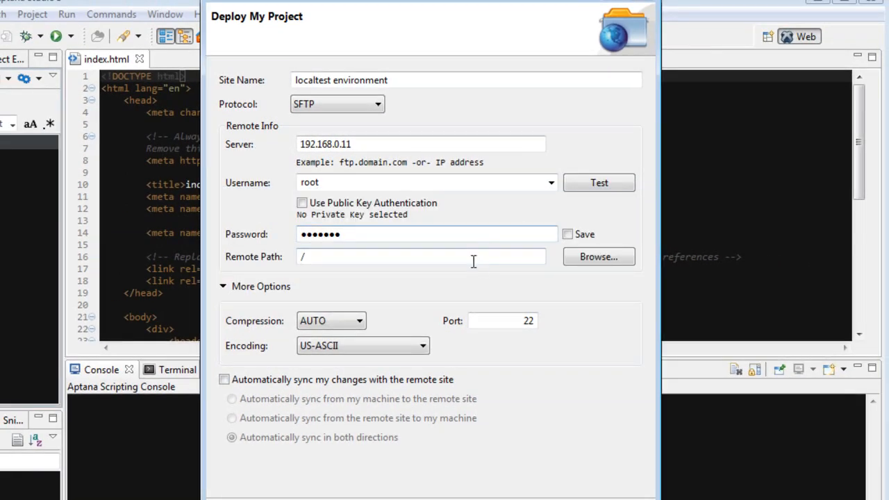
{"action": "left_click", "coordinate": [583, 237]}
{"action": "left_click", "coordinate": [361, 257]}
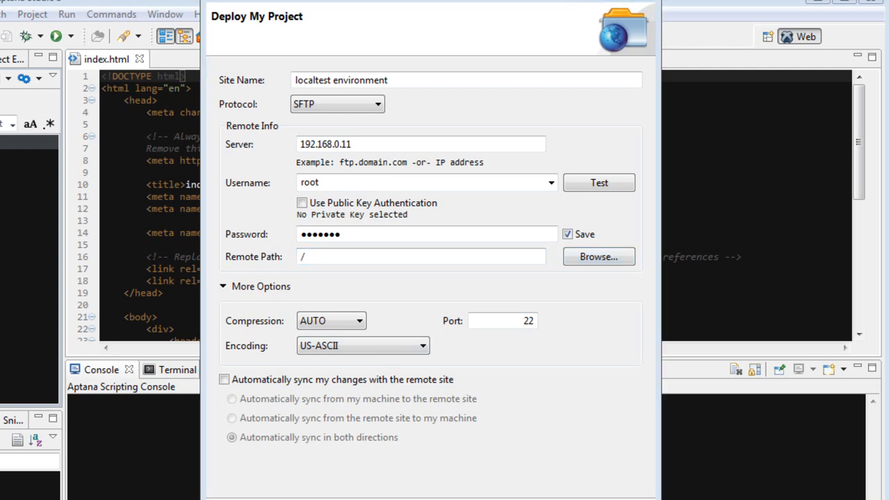
- Switch to the Debian virtual machine in VirtualBox, create a testproject directory in /var/www, and minimize the machine's window
{"action": "key", "text": "alt+Tab"}
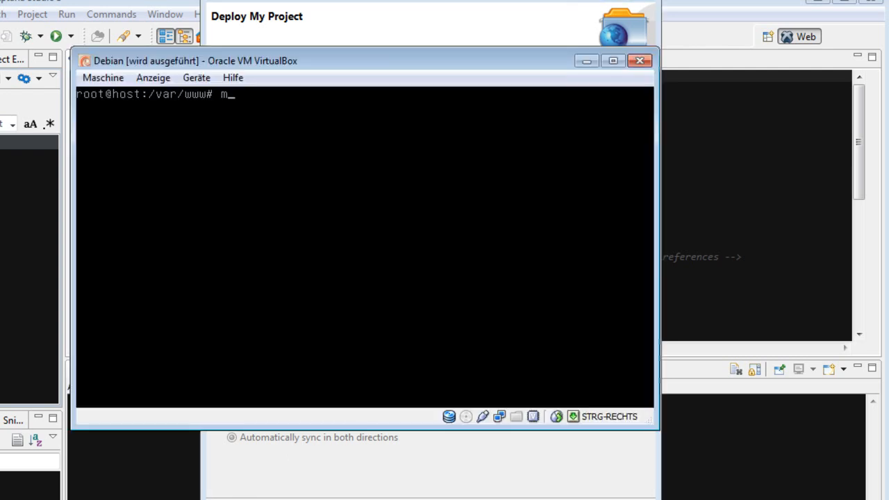
{"action": "type", "text": "mkdir testpro"}
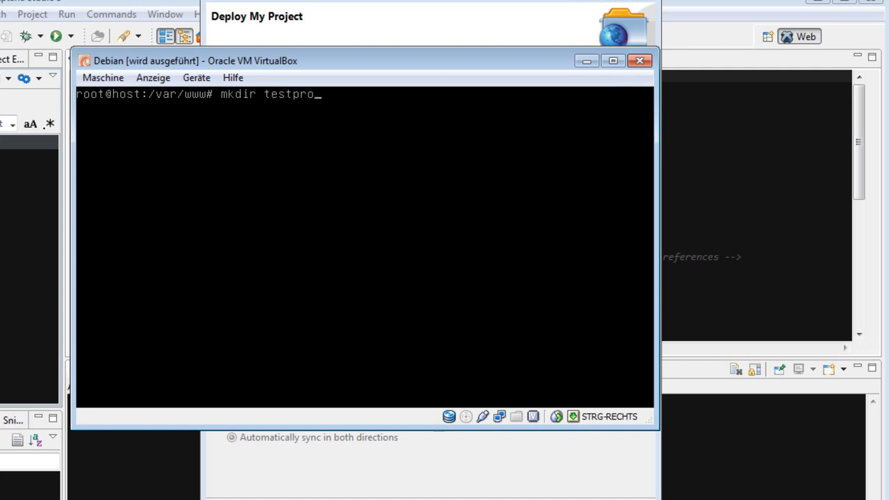
{"action": "type", "text": "ject"}
{"action": "key", "text": "Return"}
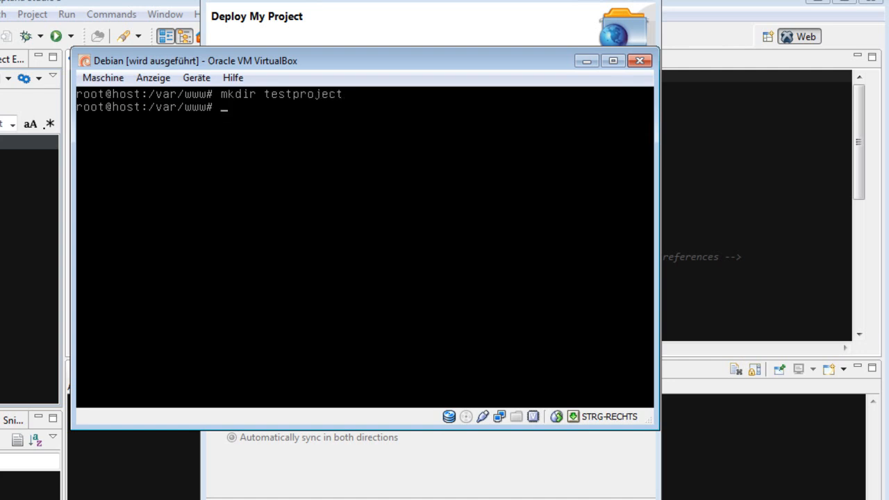
{"action": "left_click", "coordinate": [587, 61]}
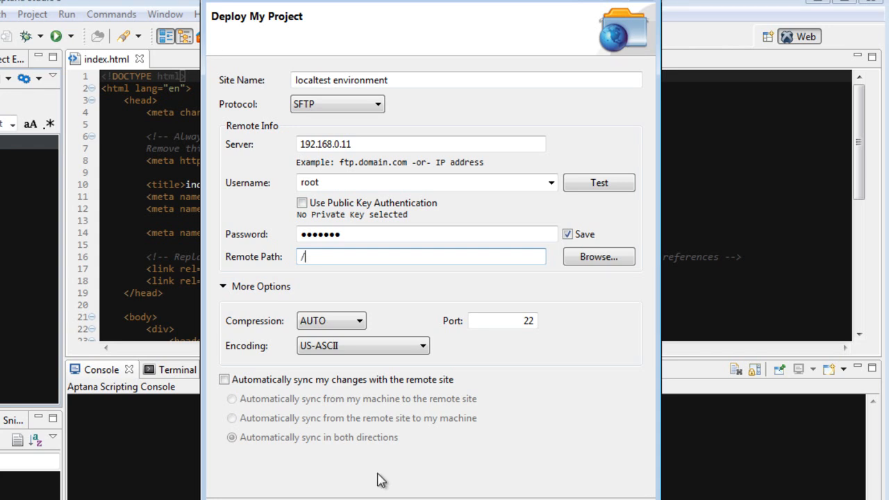
- Browse the server's root folder and choose /var as the remote path
{"action": "left_click", "coordinate": [594, 257]}
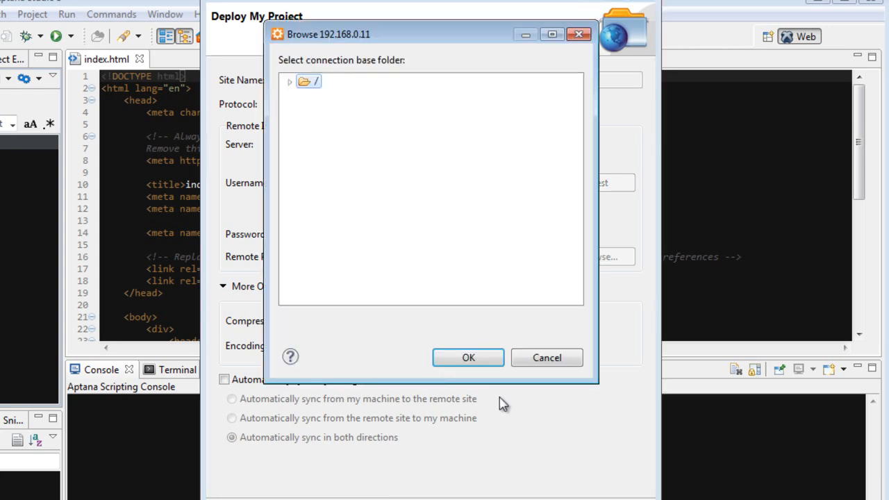
{"action": "left_click", "coordinate": [289, 82]}
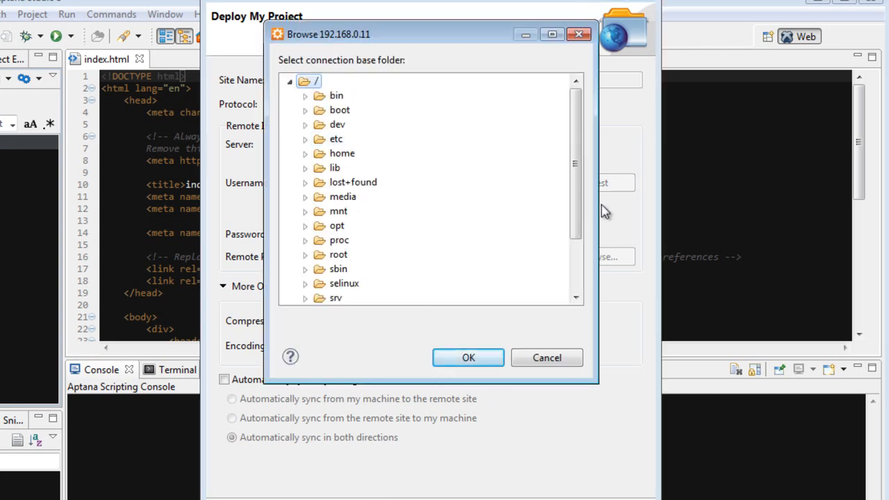
{"action": "left_click_drag", "start_coordinate": [575, 212], "coordinate": [577, 276]}
{"action": "left_click", "coordinate": [323, 286]}
{"action": "key", "text": "Return"}
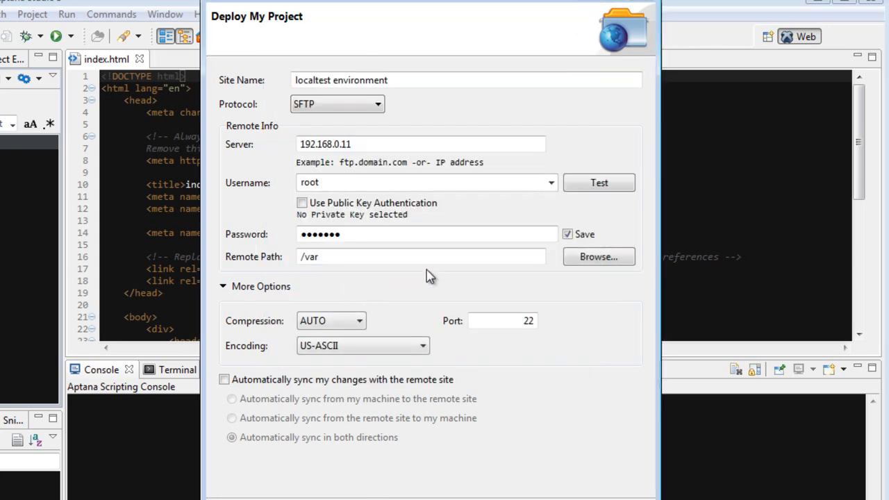
- Browse the server's folders and set the remote path to /var/www/testproject
{"action": "left_click", "coordinate": [583, 261]}
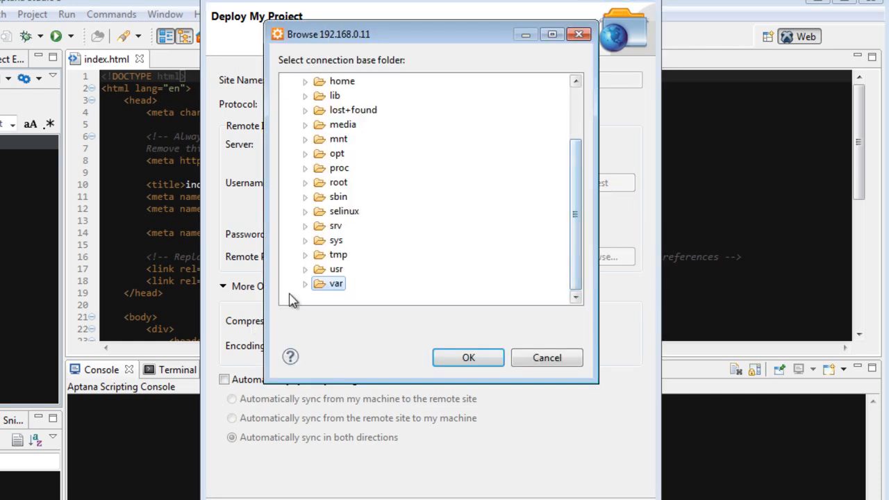
{"action": "left_click", "coordinate": [305, 284]}
{"action": "left_click_drag", "start_coordinate": [579, 215], "coordinate": [568, 277]}
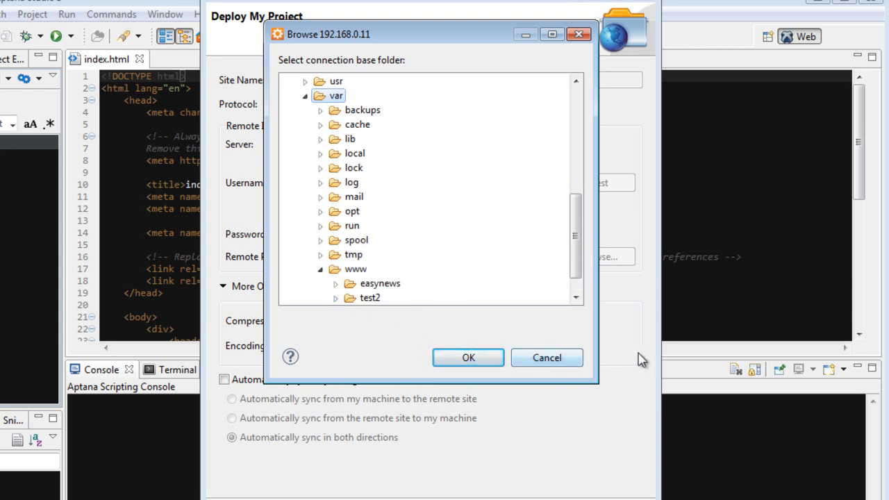
{"action": "left_click_drag", "start_coordinate": [575, 239], "coordinate": [479, 319]}
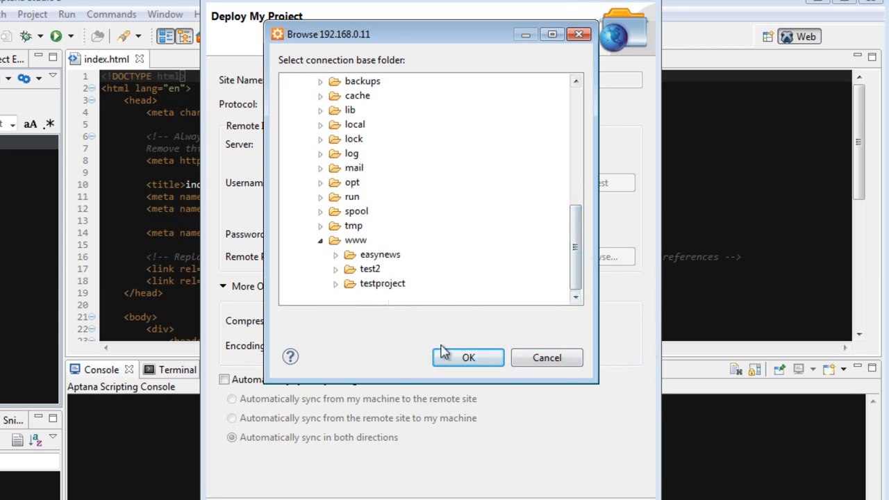
{"action": "left_click", "coordinate": [382, 283]}
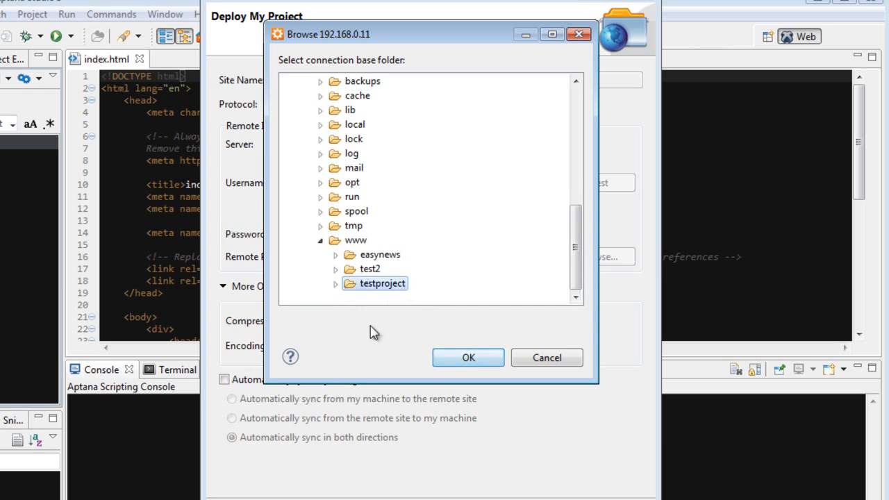
{"action": "left_click", "coordinate": [468, 360]}
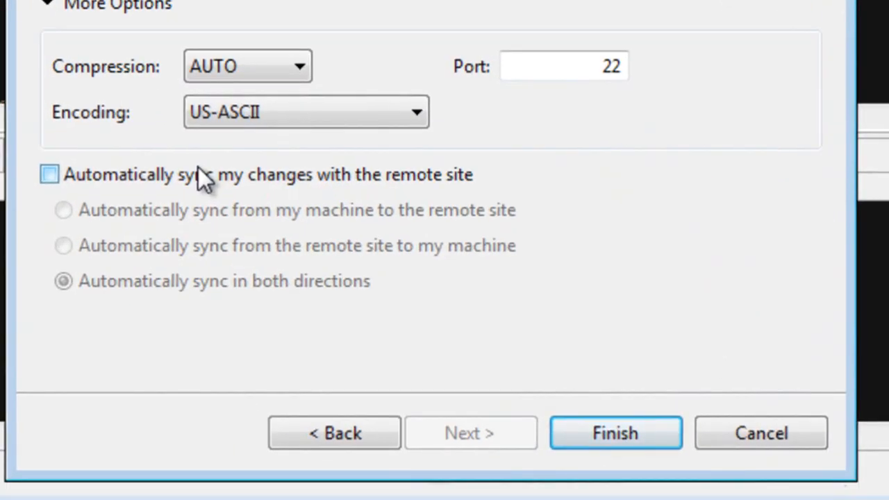
- Enable automatic syncing from the local machine to the remote site and finish the deployment setup
{"action": "left_click", "coordinate": [198, 170]}
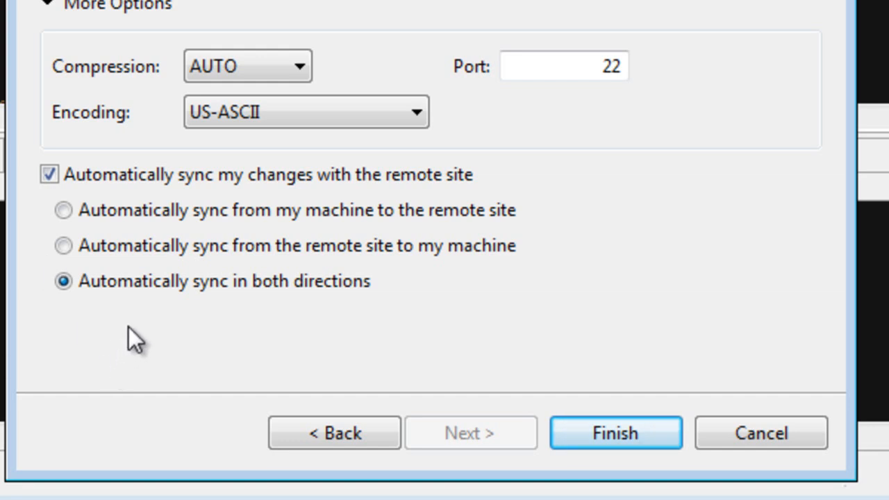
{"action": "left_click", "coordinate": [241, 208]}
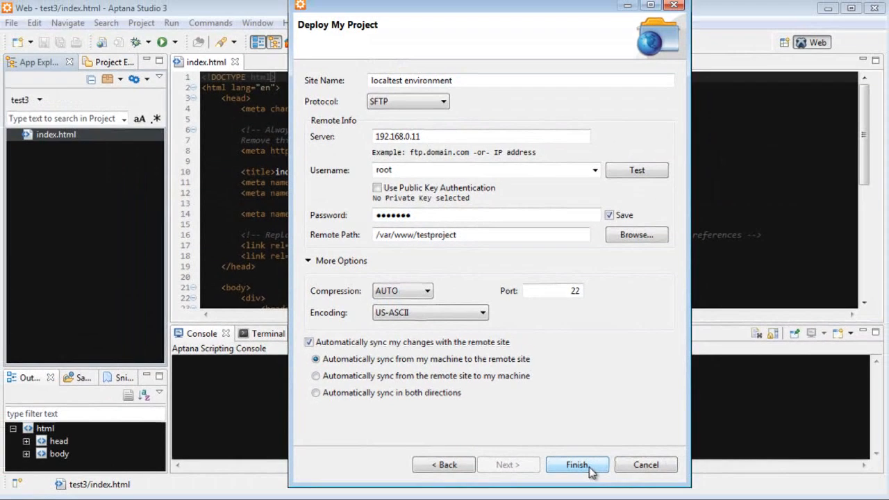
{"action": "left_click", "coordinate": [621, 437]}
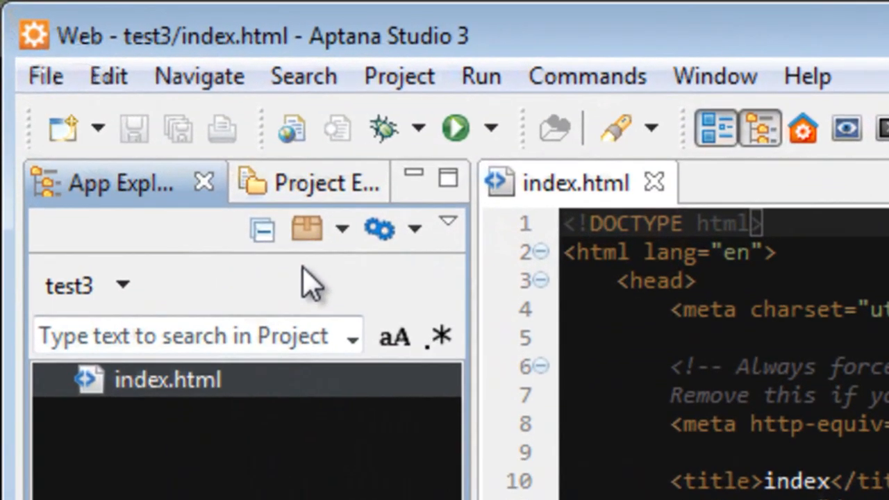
- Synchronize the test3 project with the remote site and close the synchronization dialog
{"action": "left_click", "coordinate": [322, 233]}
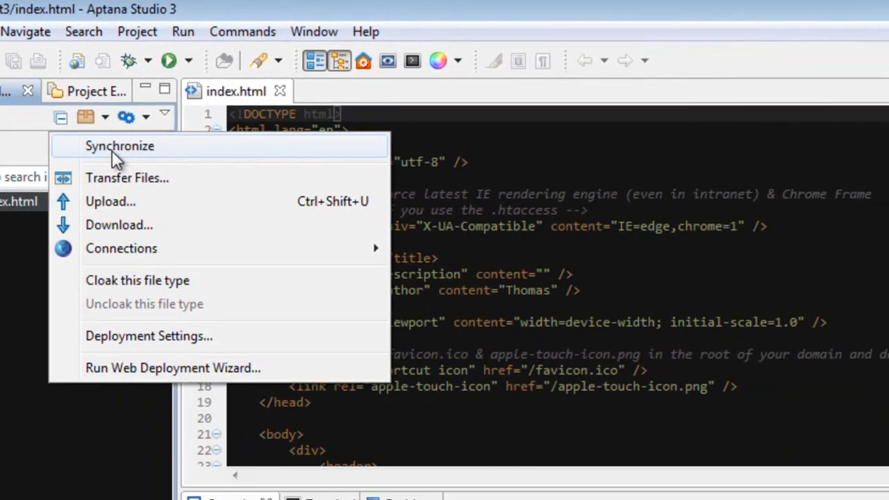
{"action": "left_click", "coordinate": [335, 281]}
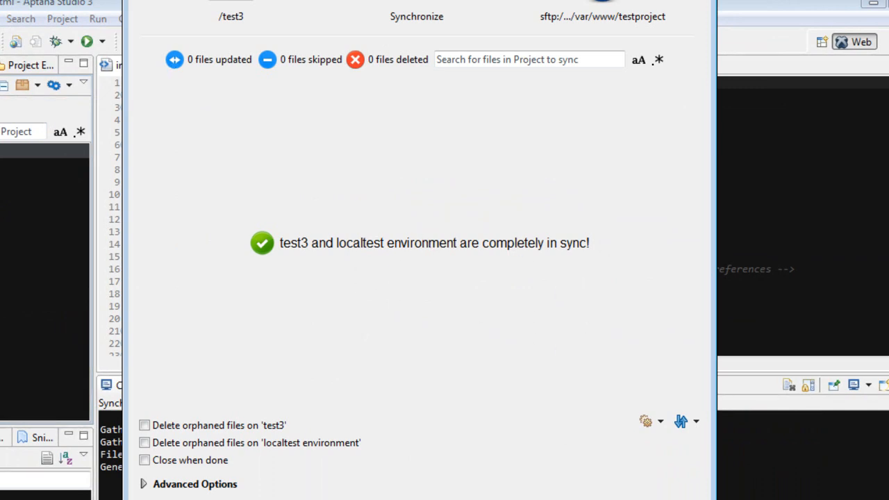
{"action": "left_click", "coordinate": [623, 454]}
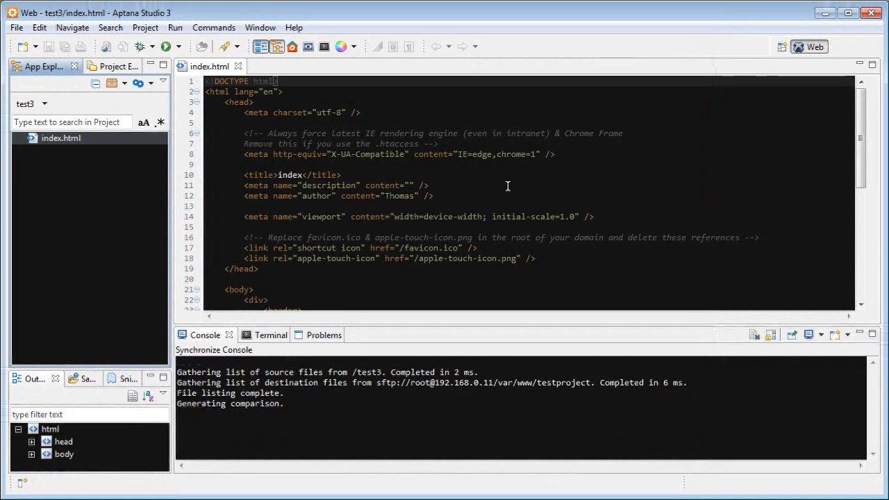
{"action": "left_click", "coordinate": [482, 248]}
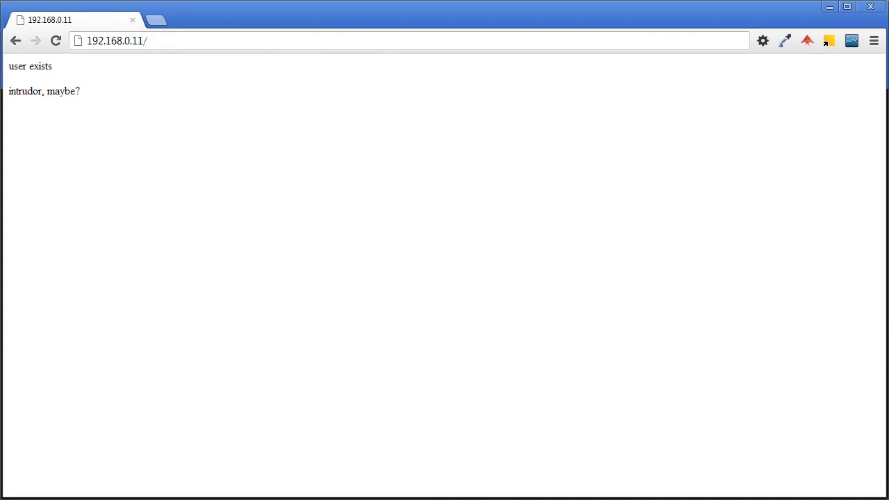
- Switch to the web browser, try the address 192.168.0.11/test3, and open 192.168.0.11/testproject instead
{"action": "type", "text": "test3"}
{"action": "key", "text": "Return"}
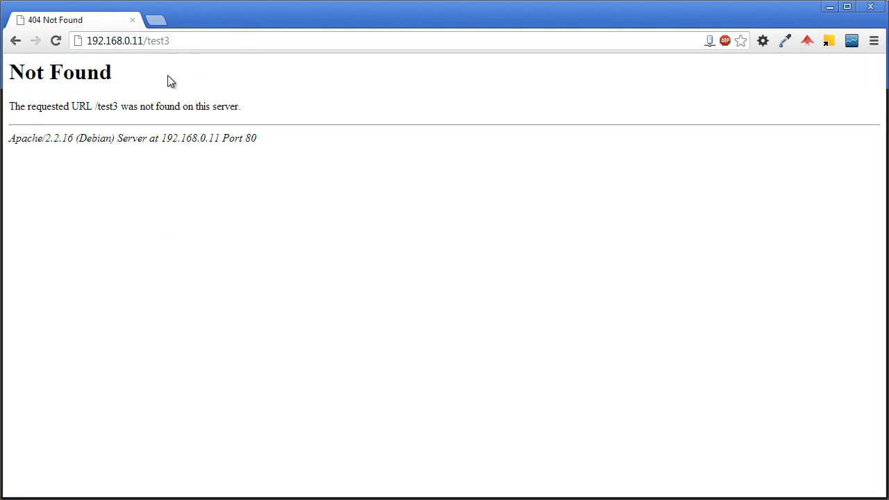
{"action": "key", "text": "BackSpace"}
{"action": "type", "text": "project"}
{"action": "key", "text": "Return"}
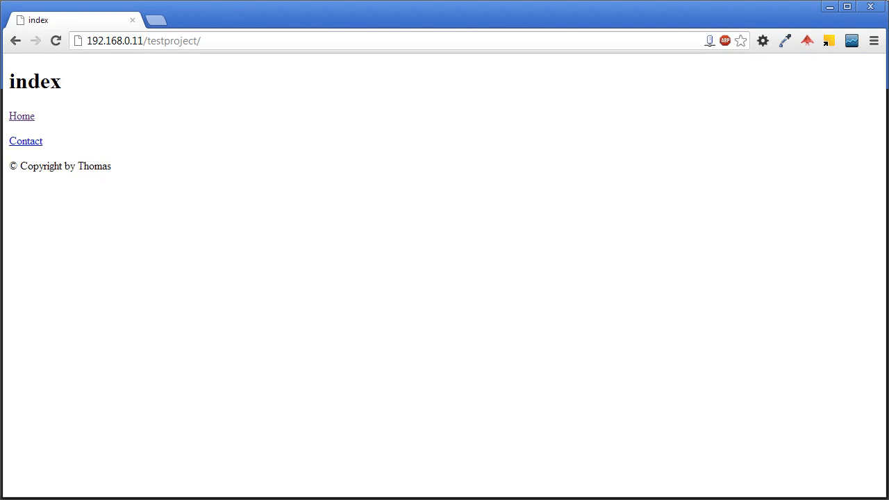
- Switch back to Aptana Studio, add the paragraph <p>This is for whole YouTube!</p> after the Home link's paragraph in index.html, and save the file
{"action": "key", "text": "alt+Tab"}
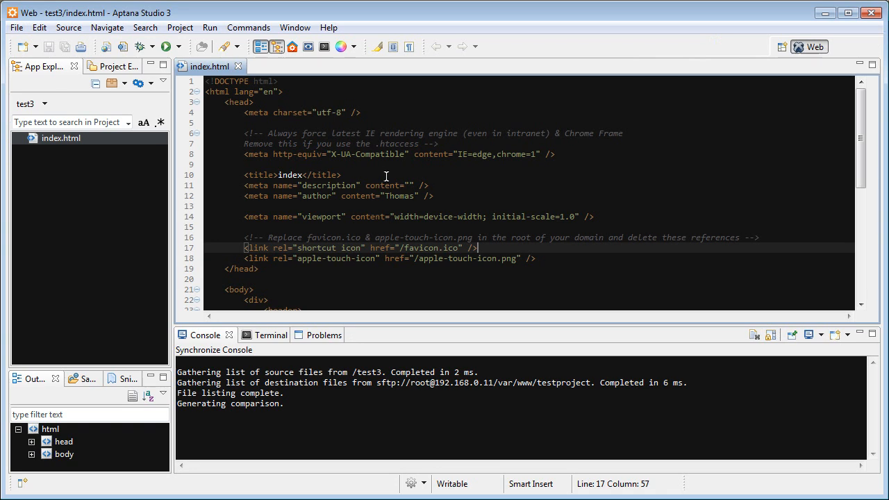
{"action": "scroll", "coordinate": [416, 208], "scroll_direction": "down", "scroll_amount": 1}
{"action": "scroll", "coordinate": [528, 230], "scroll_direction": "down", "scroll_amount": 3}
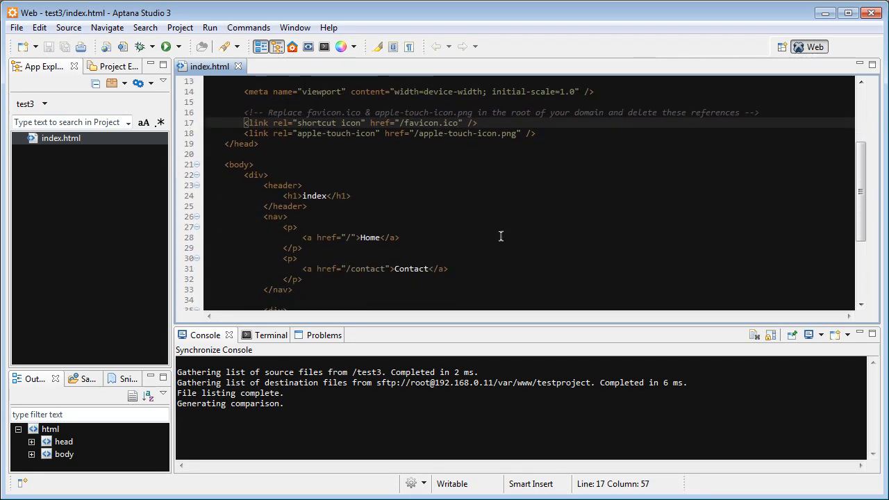
{"action": "scroll", "coordinate": [451, 216], "scroll_direction": "down", "scroll_amount": 1}
{"action": "left_click", "coordinate": [431, 211]}
{"action": "left_click", "coordinate": [432, 225]}
{"action": "scroll", "coordinate": [445, 221], "scroll_direction": "down", "scroll_amount": 1}
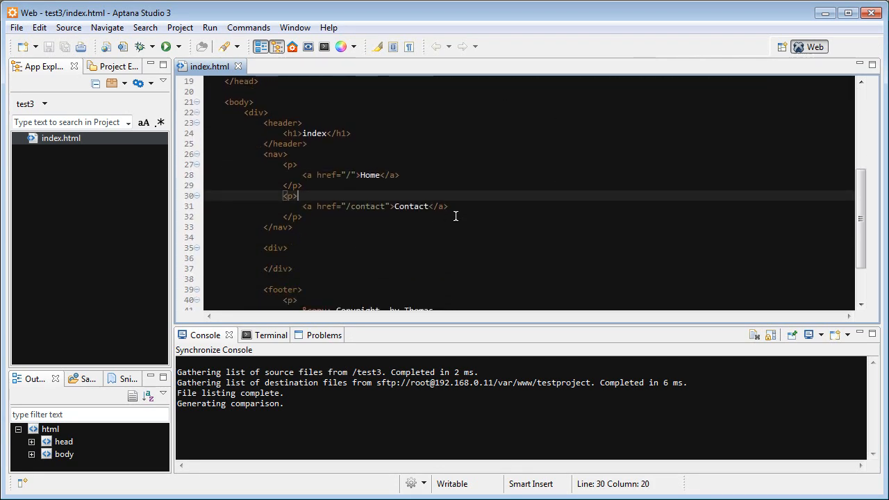
{"action": "left_click", "coordinate": [438, 216]}
{"action": "left_click", "coordinate": [438, 185]}
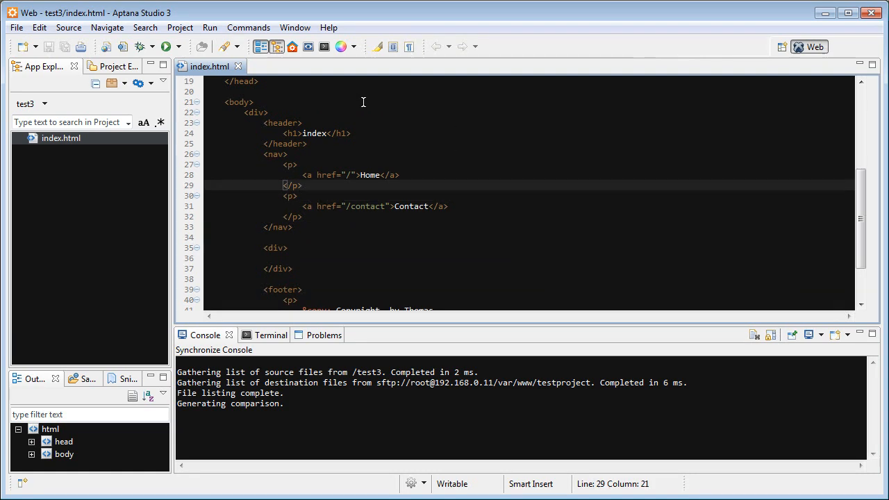
{"action": "key", "text": "Return"}
{"action": "type", "text": "<p>Th"}
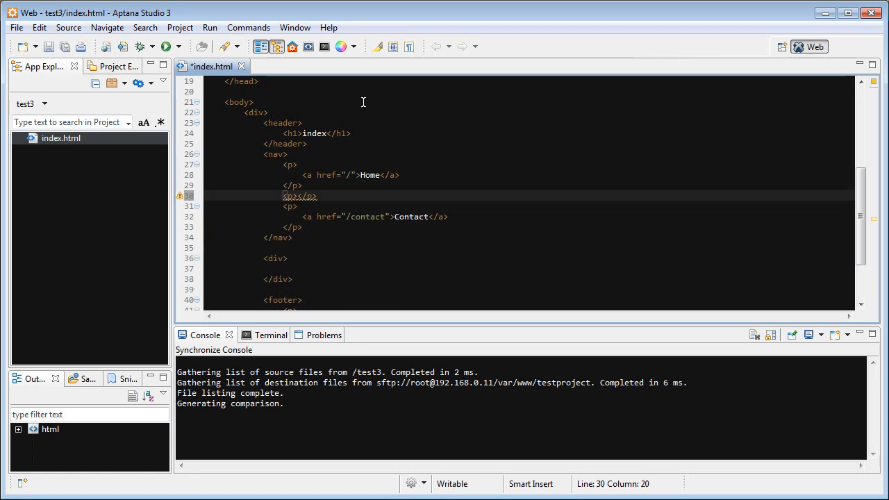
{"action": "type", "text": "is is for "}
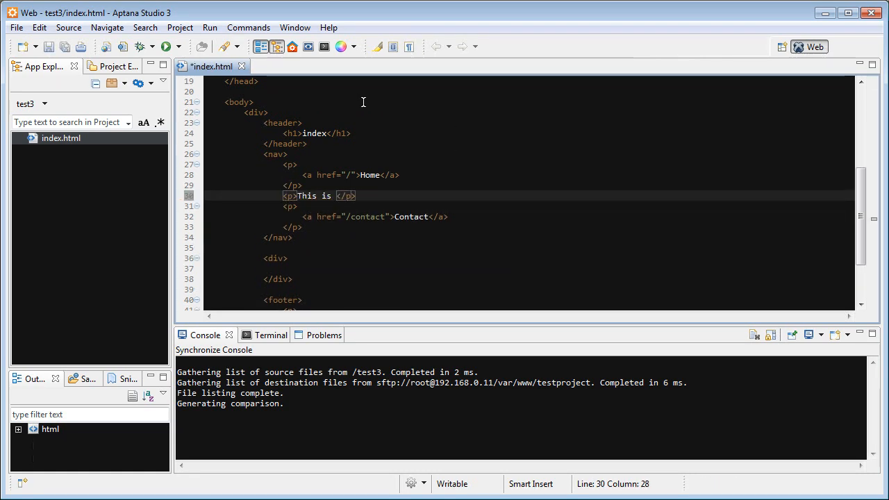
{"action": "type", "text": "whole YOuT"}
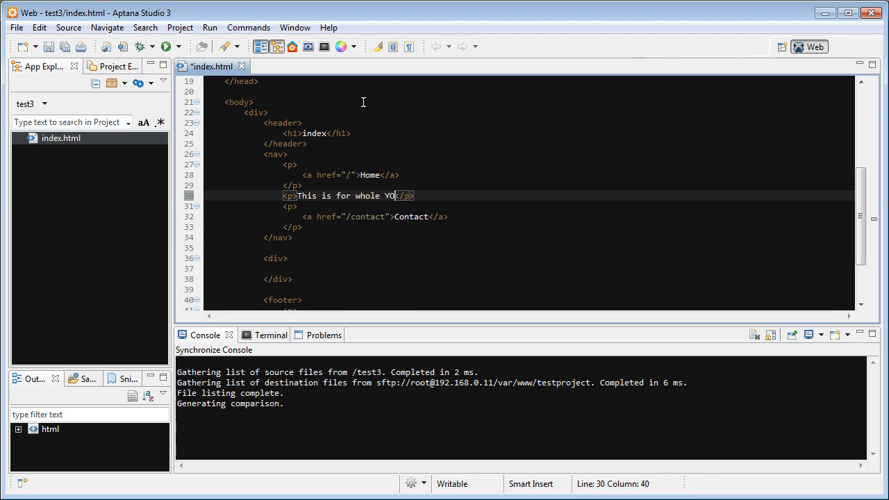
{"action": "key", "text": "BackSpace"}
{"action": "key", "text": "BackSpace"}
{"action": "key", "text": "BackSpace"}
{"action": "type", "text": "ouTube!"}
{"action": "key", "text": "ctrl+s"}
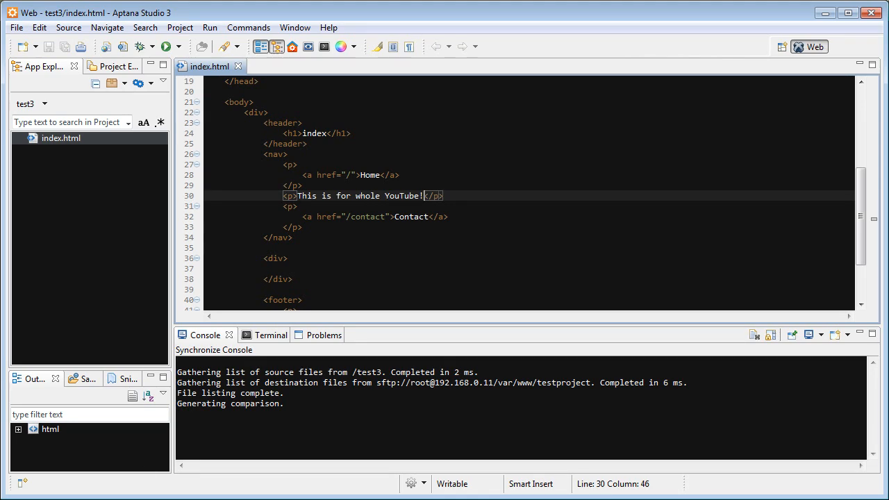
- Switch to the web browser, reload the testproject page to check the added paragraph, and minimize the open windows
{"action": "key", "text": "alt+Tab"}
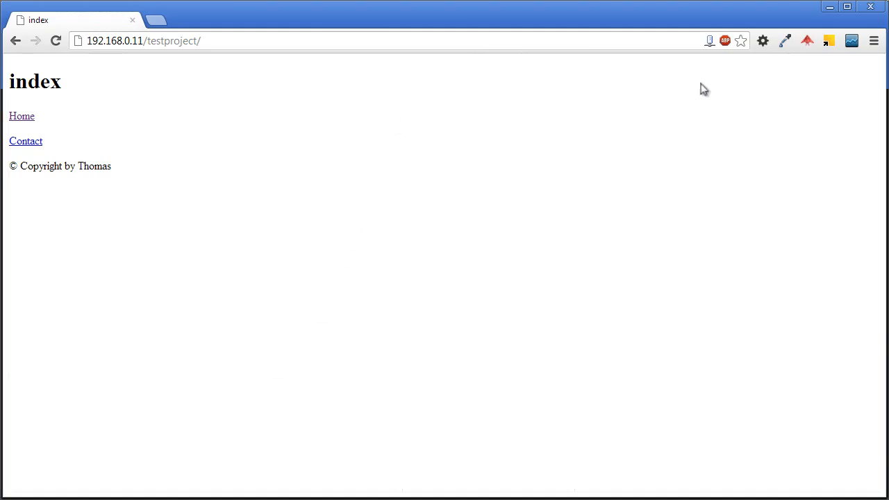
{"action": "key", "text": "F5"}
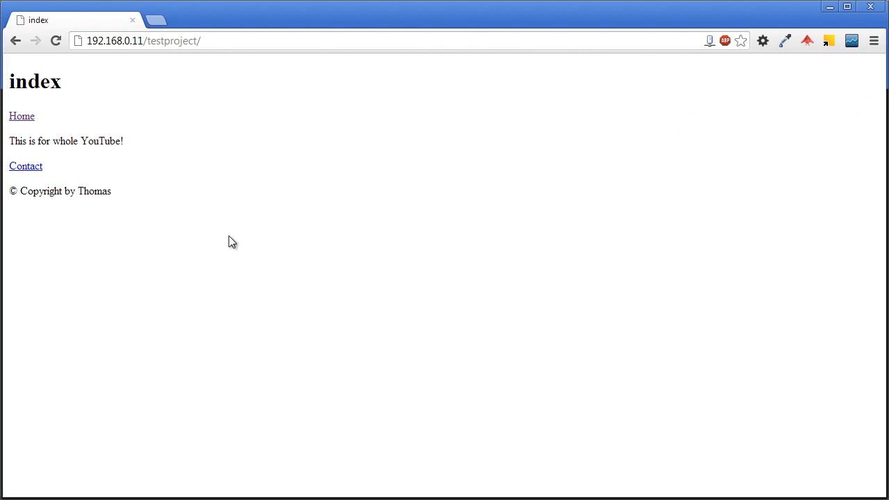
{"action": "left_click_drag", "start_coordinate": [138, 152], "coordinate": [7, 138]}
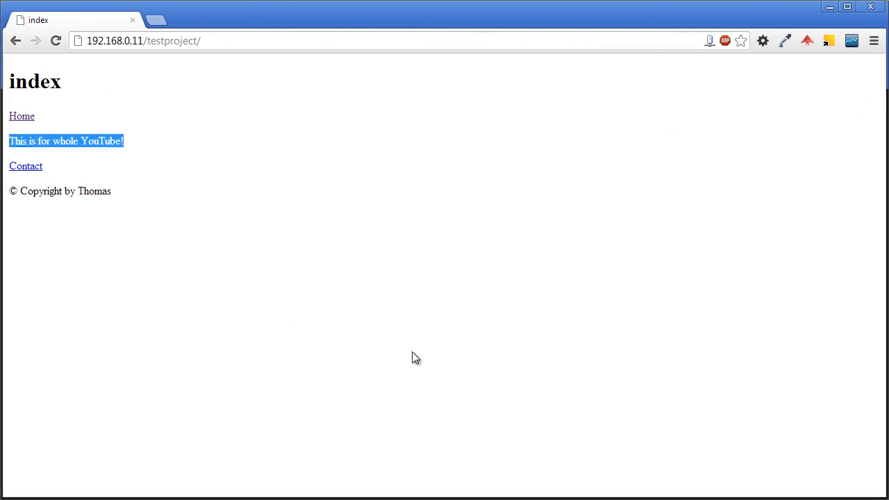
{"action": "left_click", "coordinate": [427, 316]}
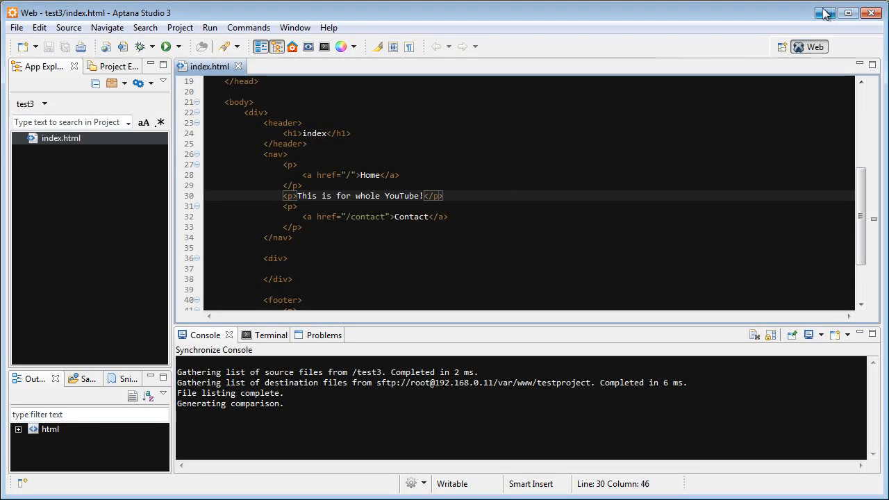
{"action": "left_click", "coordinate": [825, 13]}
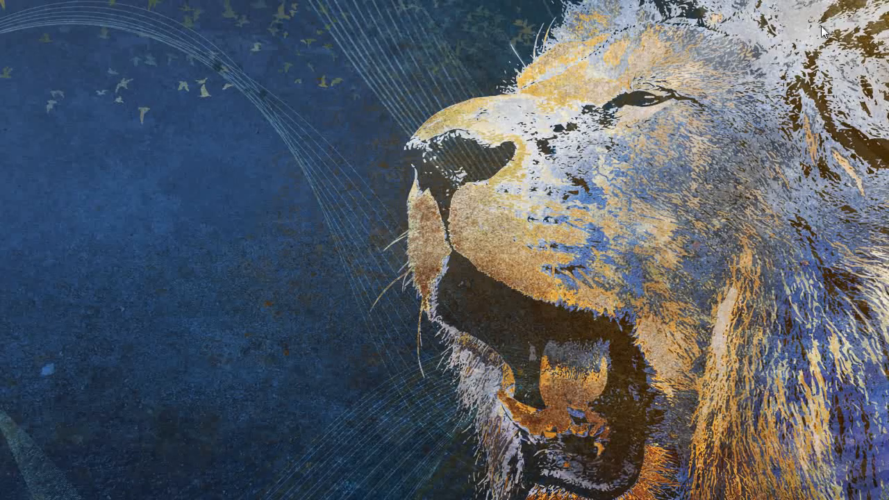